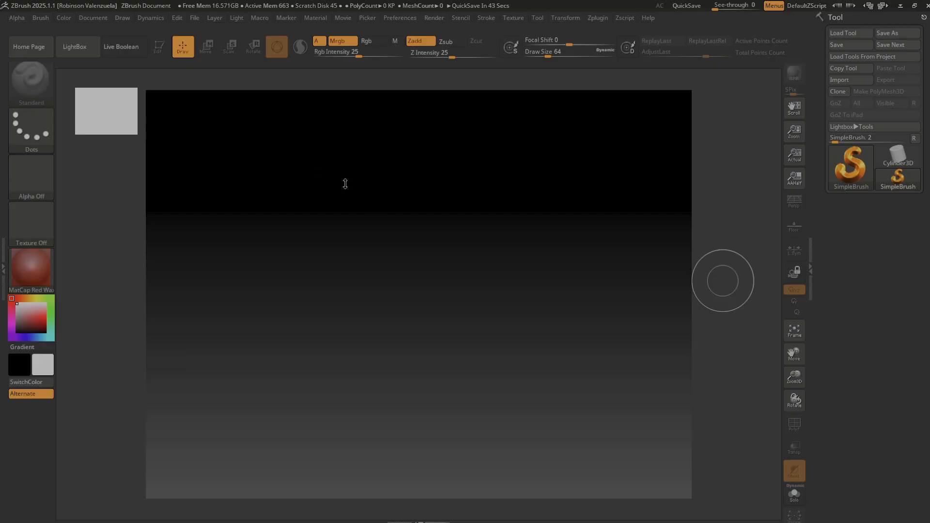
- Load DefaultProject.ZPR from the LightBox project library, then hide the library again
left_click(81, 49)
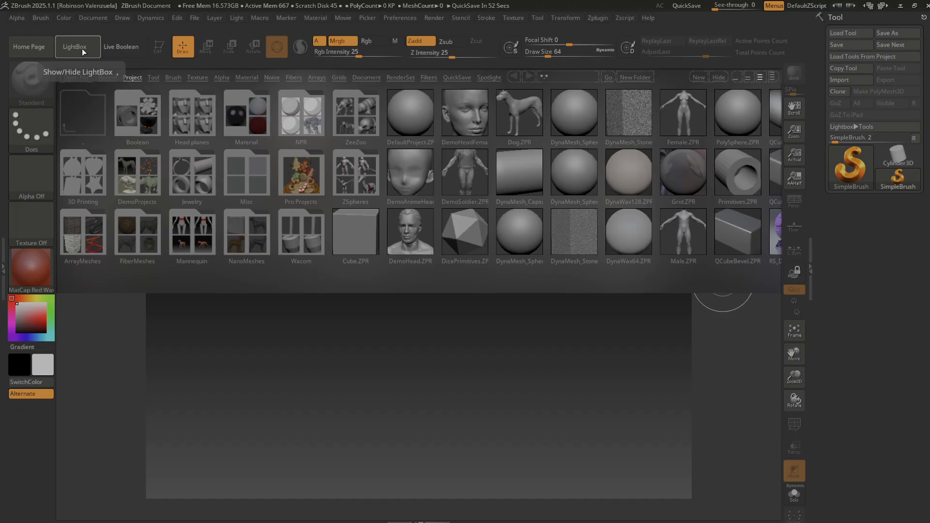
double_click(413, 116)
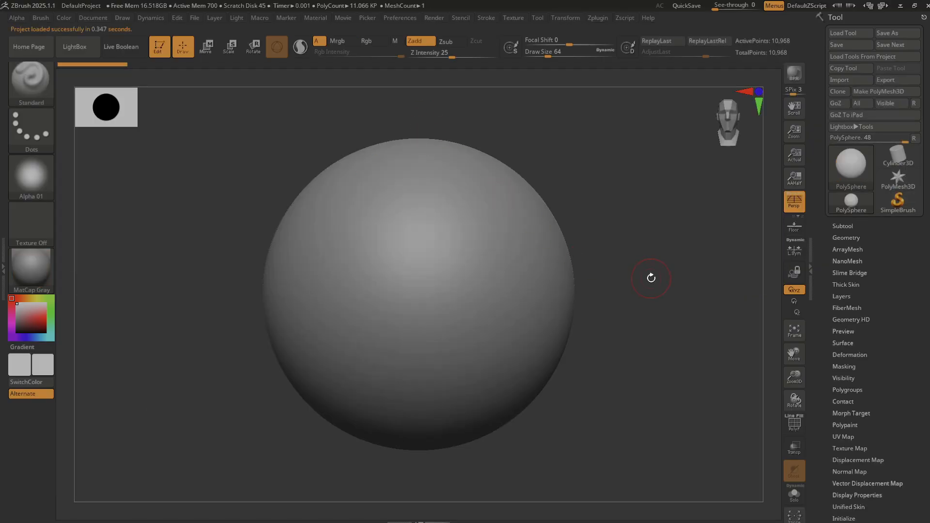
left_click(74, 47)
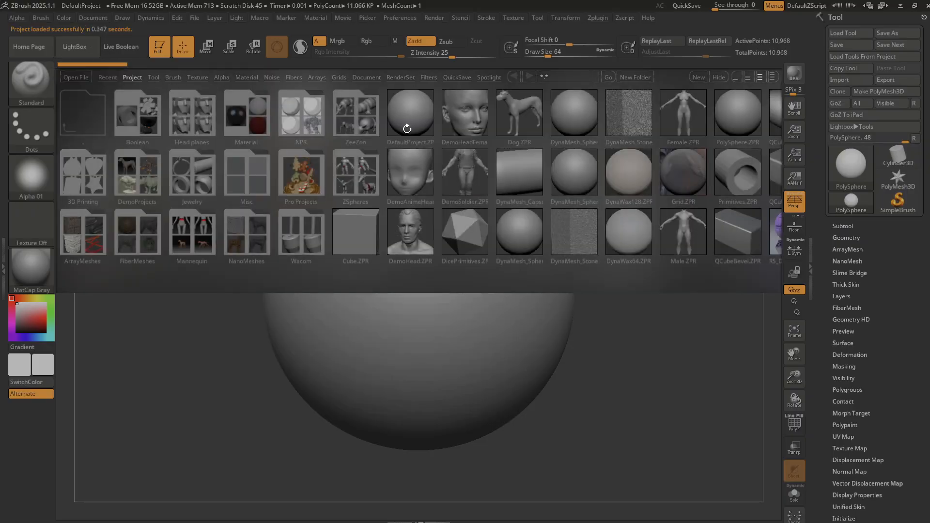
left_click(78, 48)
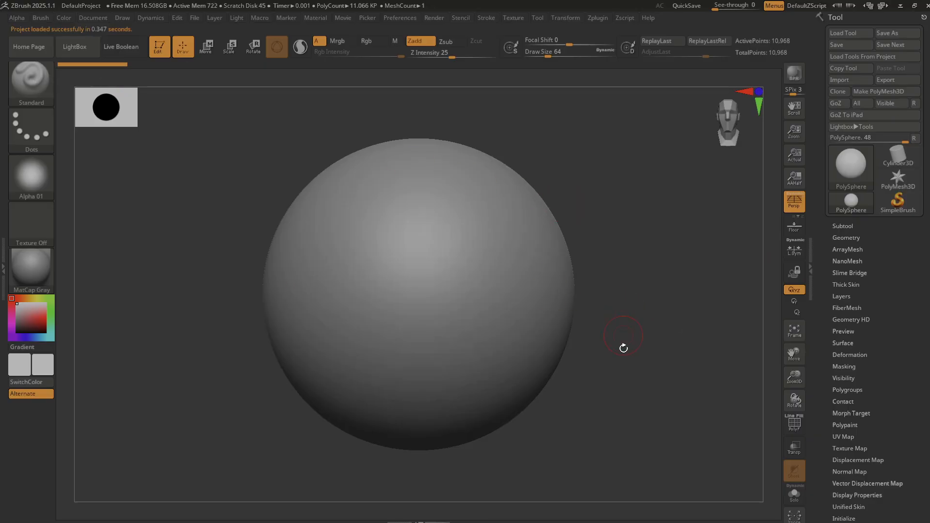
- Show the PolyFrame wireframe on the sphere
left_click_drag(646, 378, 592, 372, "alt")
left_click_drag(568, 318, 551, 313, "alt")
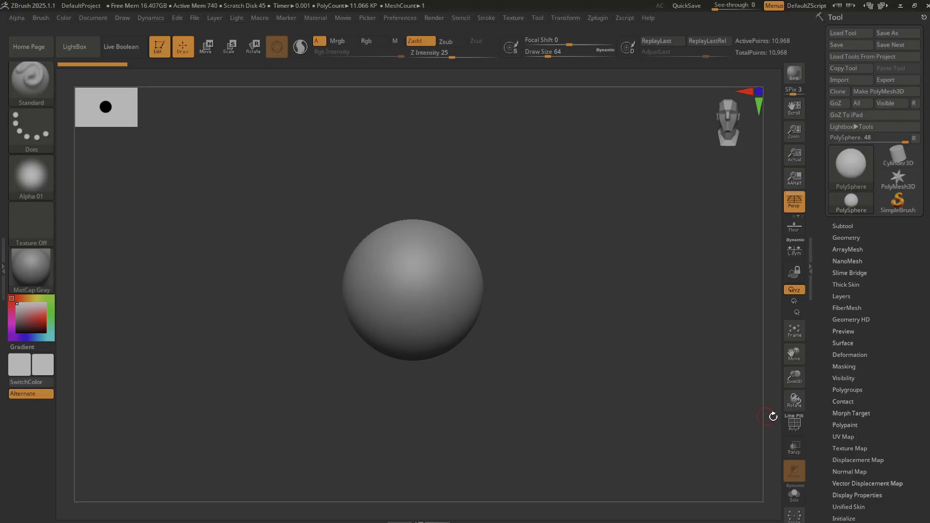
left_click(795, 423)
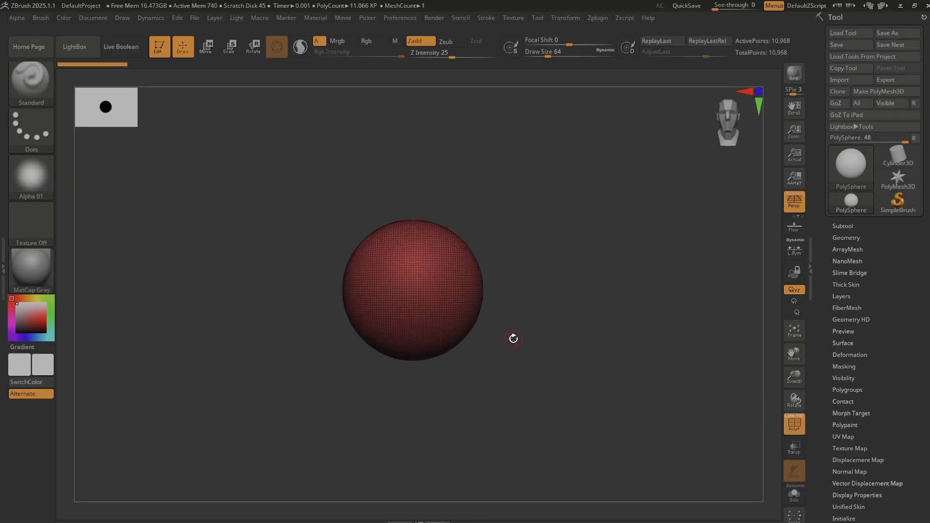
left_click_drag(514, 338, 523, 353, "alt")
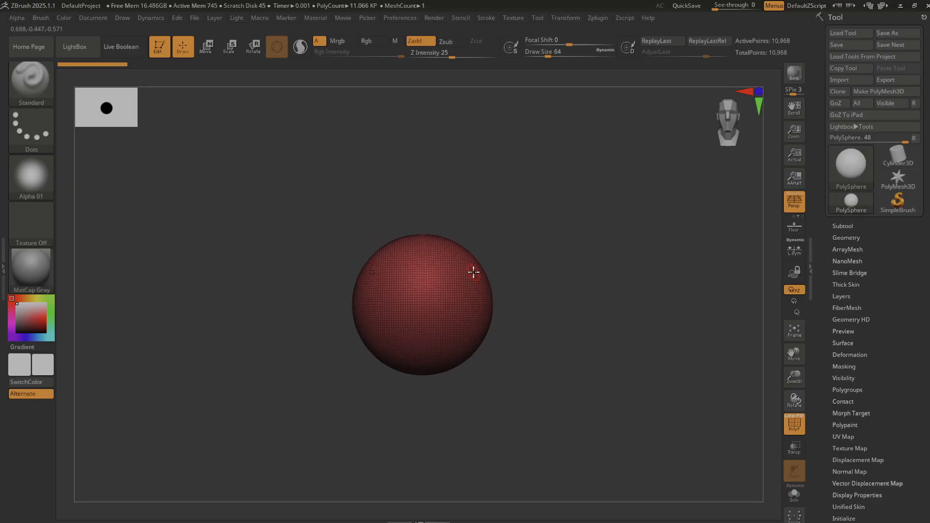
- Pull two long symmetrical horns from the sphere's upper sides with the Move Topological brush at a draw size of about 182
key("m")
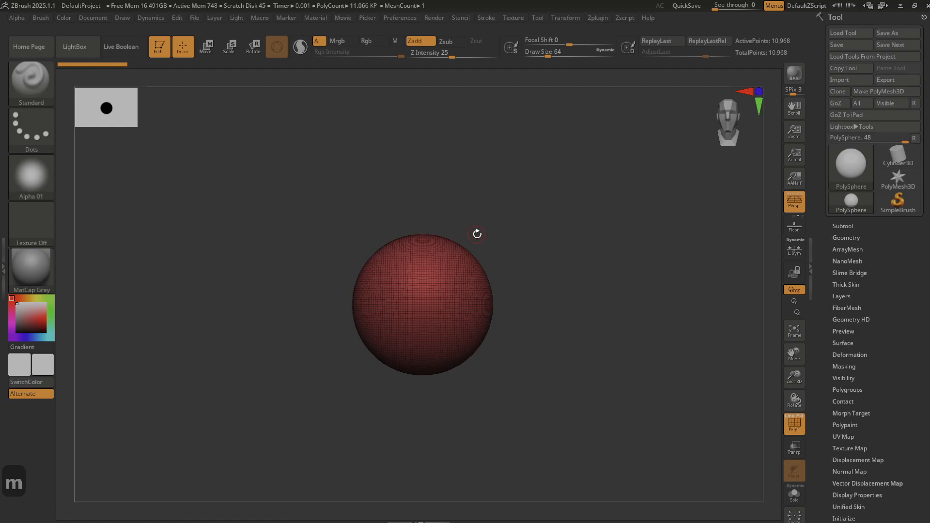
key("b")
key("m")
key("t")
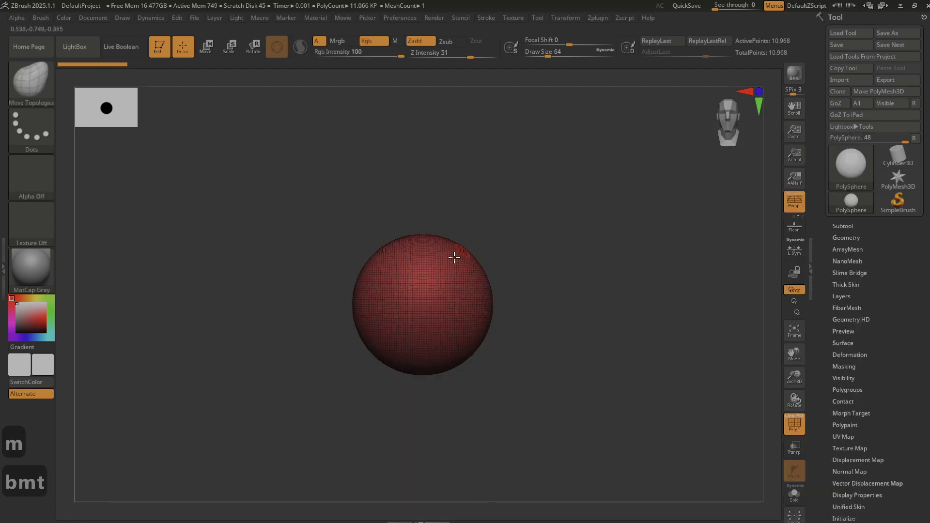
key("s")
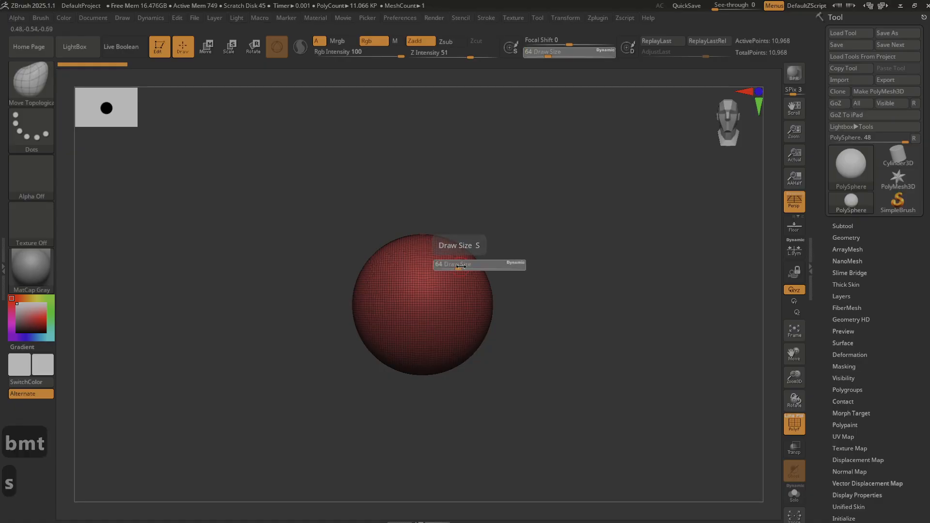
left_click_drag(460, 266, 627, 164)
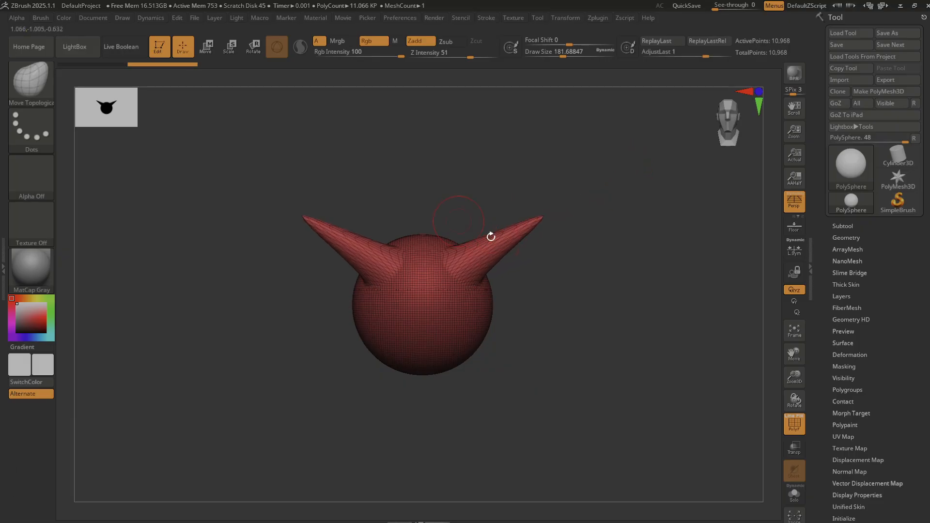
left_click_drag(536, 307, 528, 338)
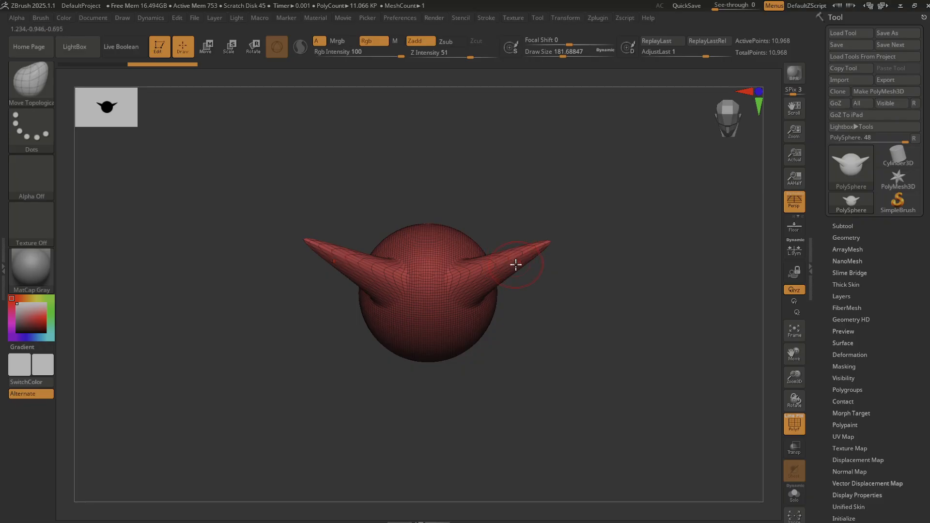
- Sculpt along the horns with the Standard brush at a draw size of about 62
key("b")
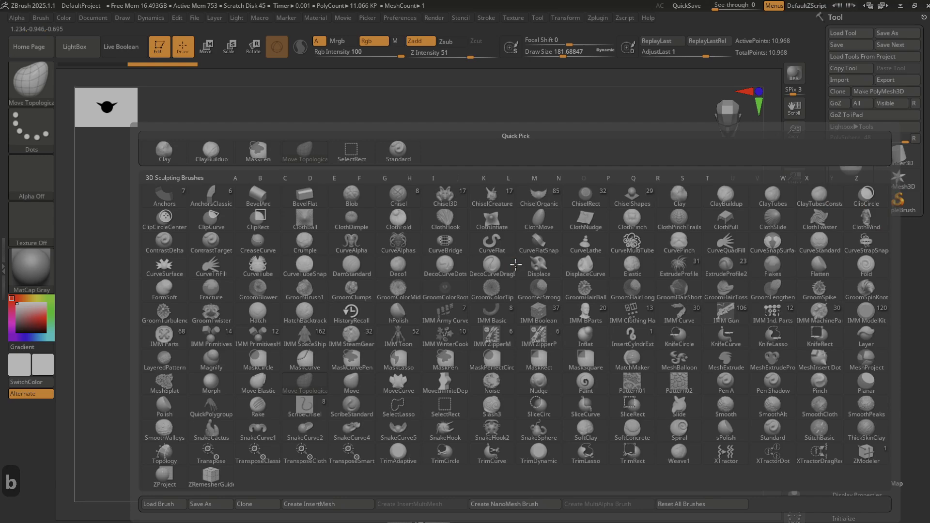
key("s")
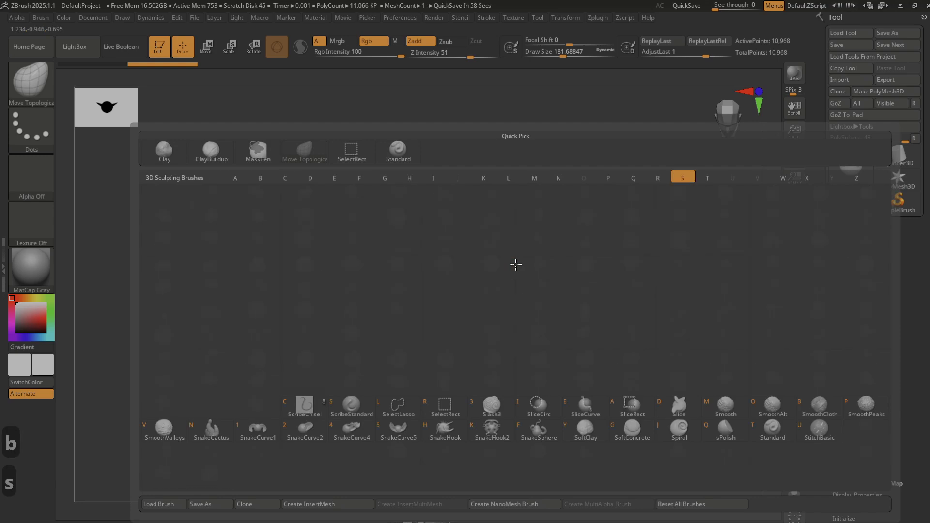
key("t")
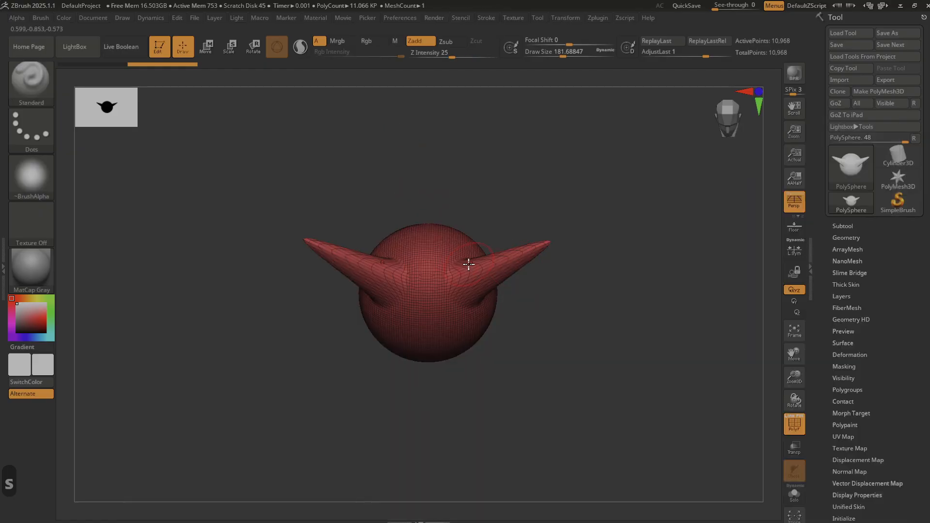
key("s")
left_click_drag(483, 266, 466, 267)
right_click_drag(508, 270, 531, 262)
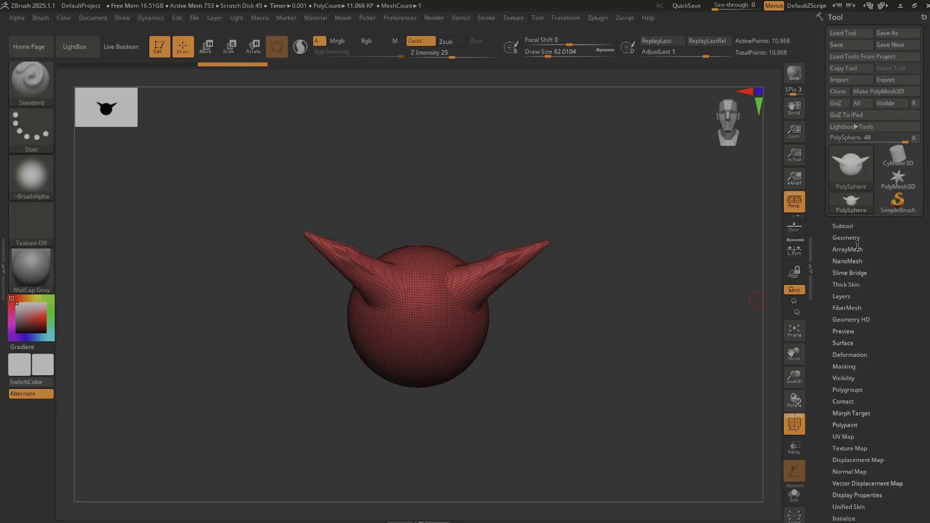
- Divide the horned sphere's geometry three times, up to subdivision level 4
left_click(851, 227)
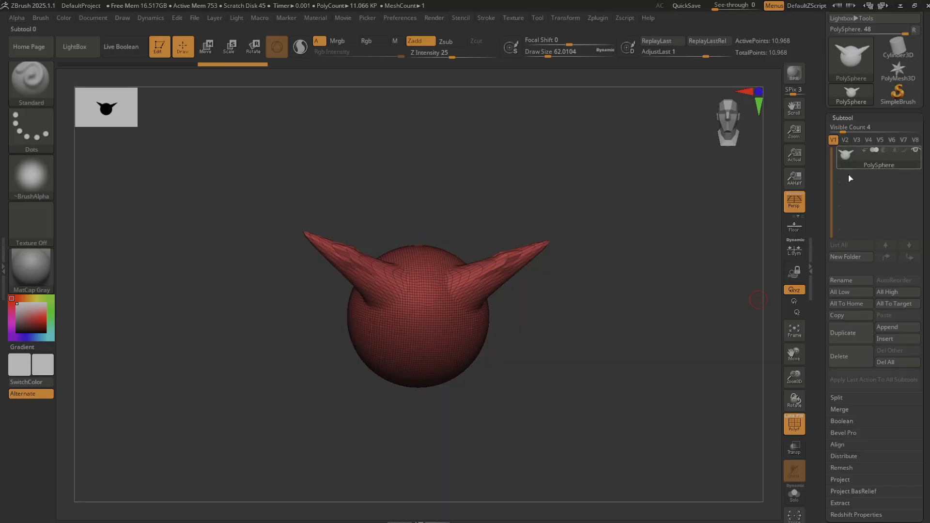
left_click(842, 118)
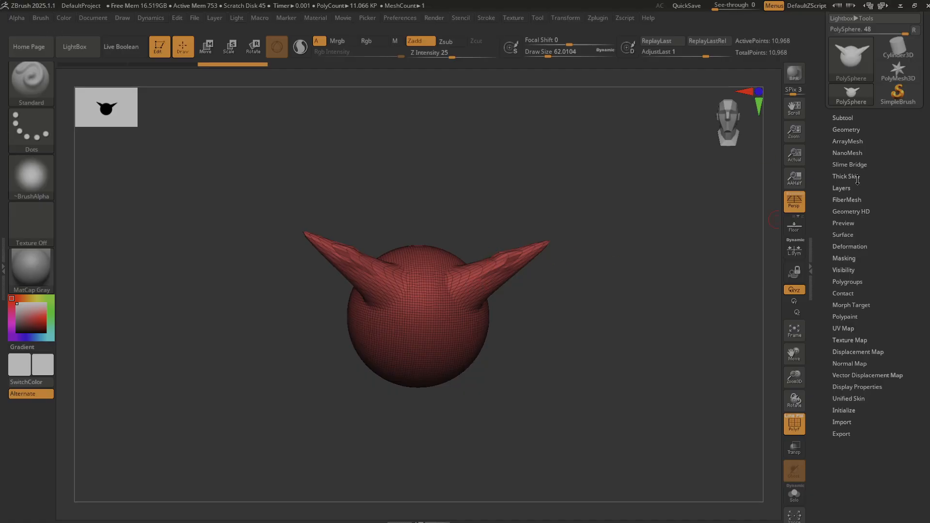
left_click(849, 118)
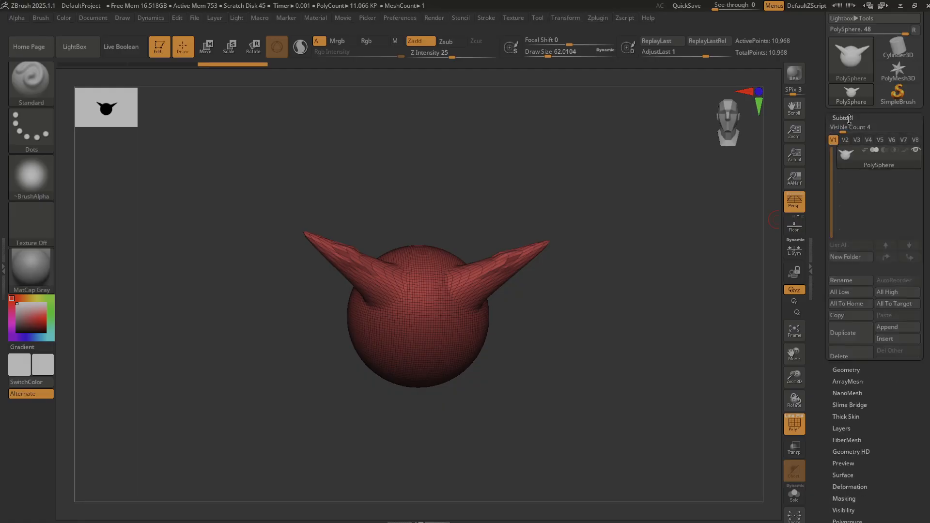
left_click(849, 118)
left_click(846, 129)
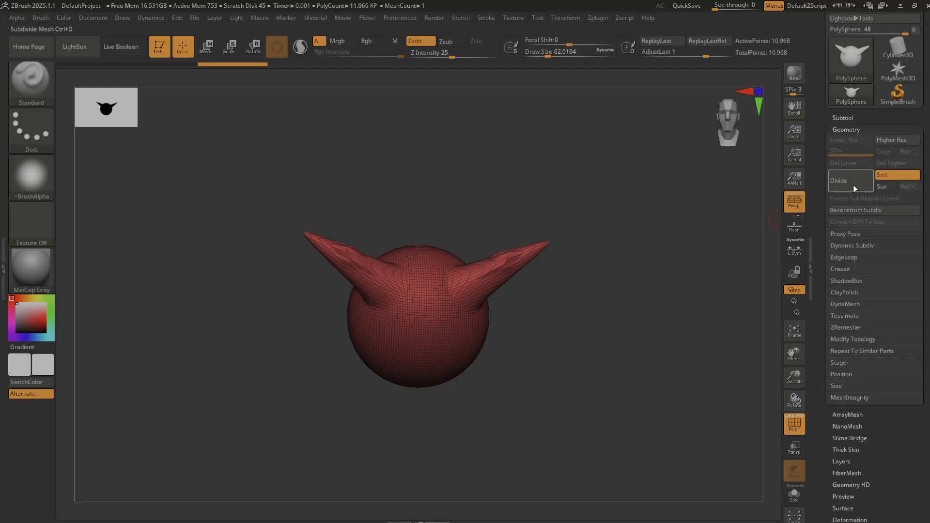
left_click(854, 187)
left_click(853, 185)
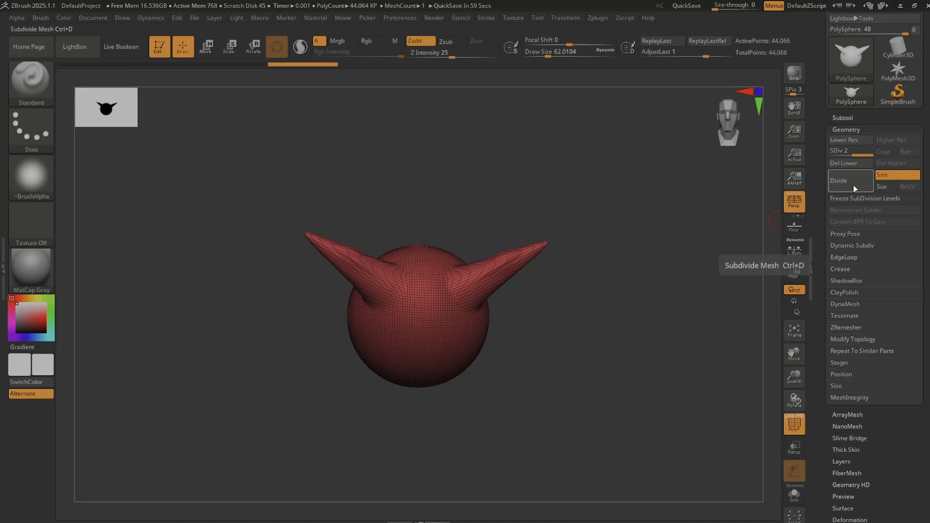
left_click(853, 185)
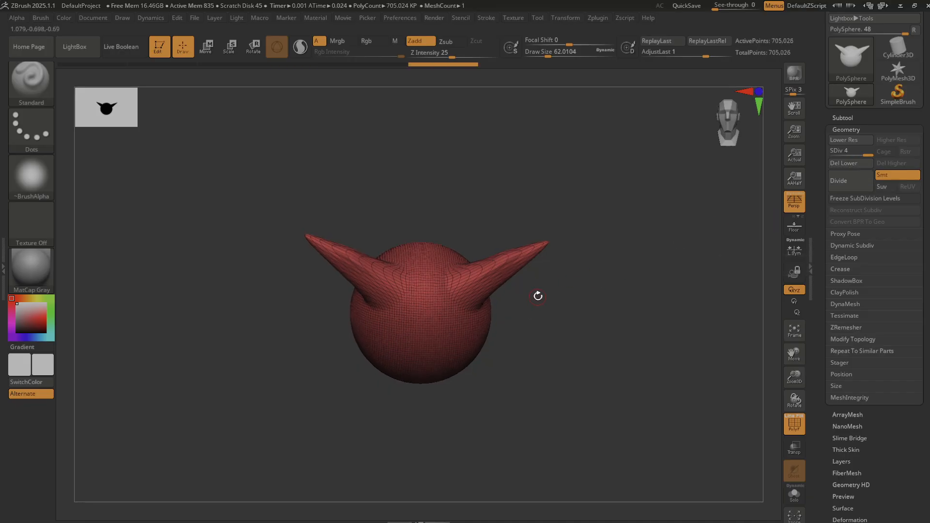
- Examine the polygon spacing along the horn up close, comparing it with the rest of the sphere
left_click_drag(536, 295, 627, 315)
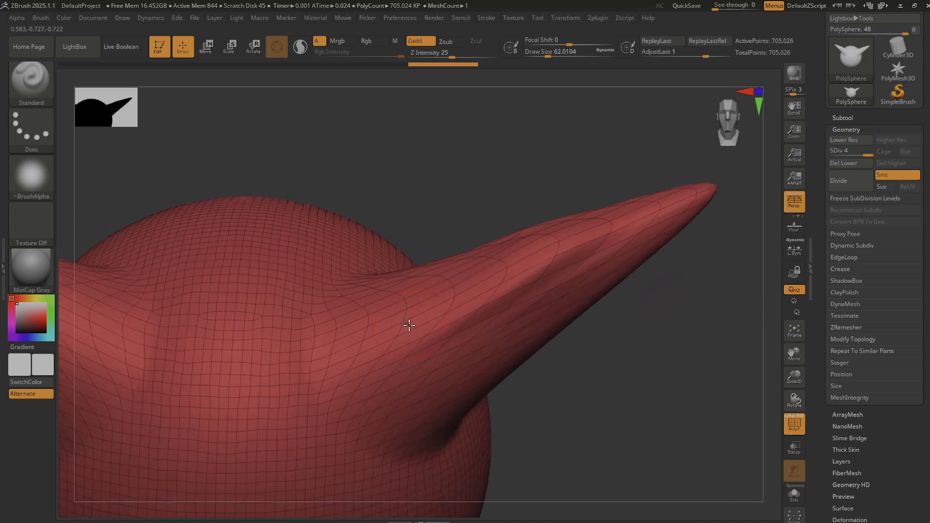
left_click(794, 424)
left_click(794, 424)
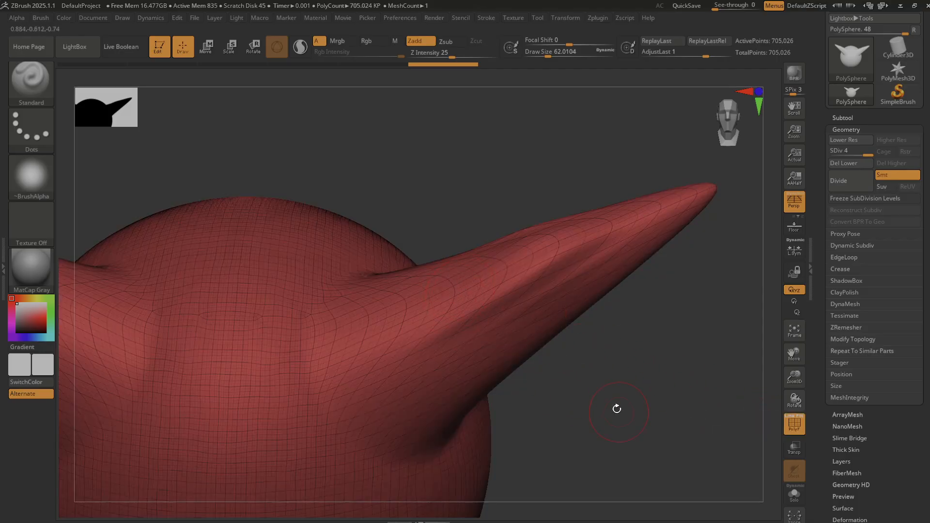
left_click_drag(614, 407, 765, 426)
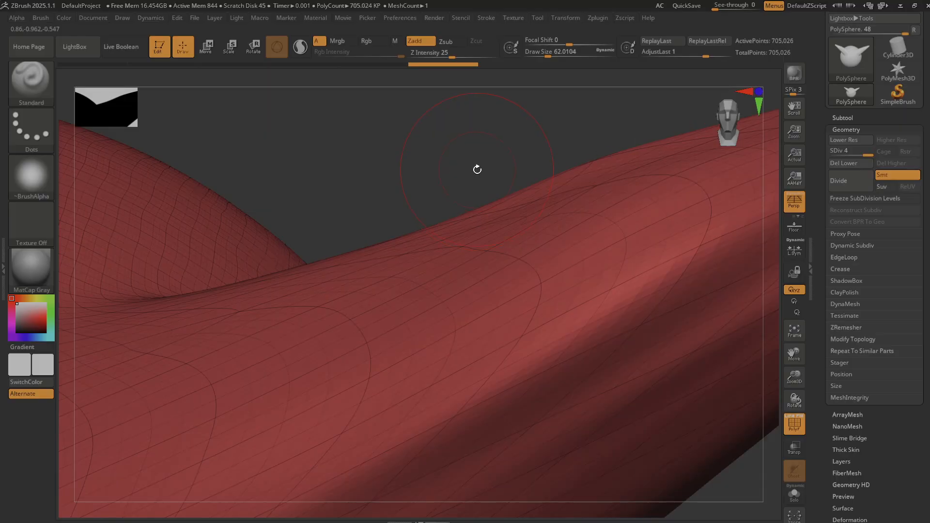
left_click_drag(478, 169, 486, 245)
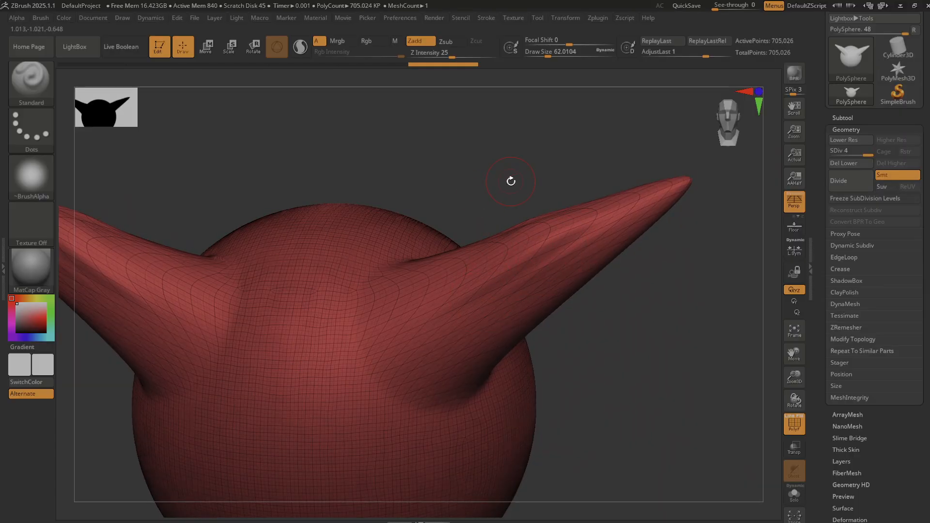
- Undo the subdivisions, the brush strokes and the pulled horns, back to the plain sphere
key("ctrl+z")
key("ctrl+z")
key("ctrl+z")
key("ctrl+z")
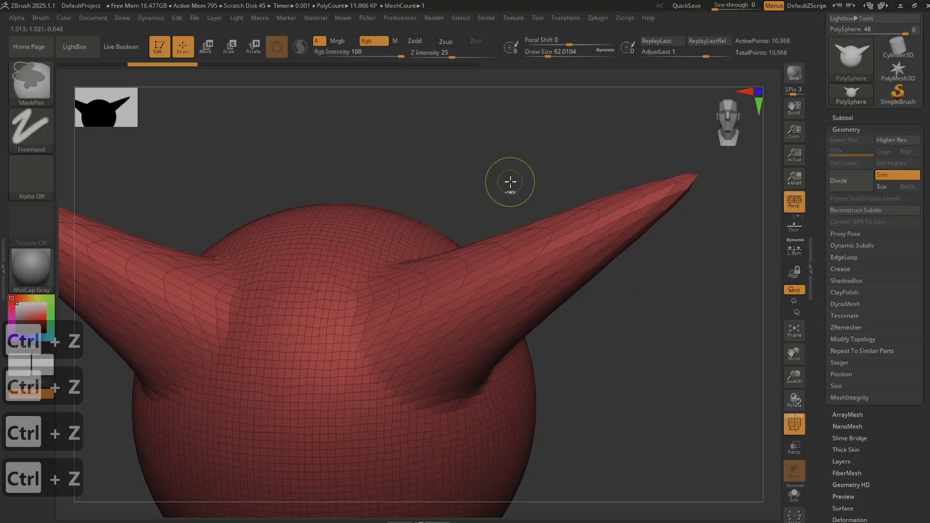
key("ctrl+z")
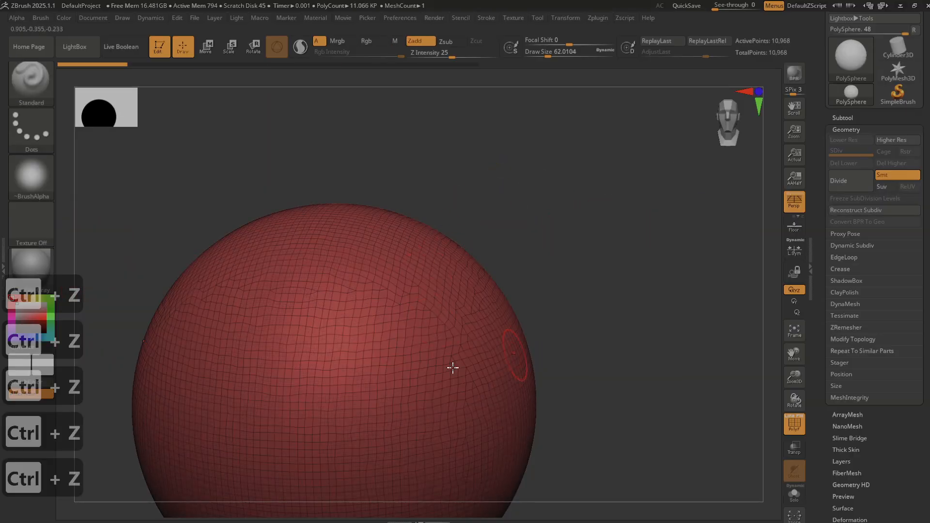
- Open the DynaMesh settings in the sphere's geometry options
left_click_drag(642, 353, 599, 335, "alt")
left_click_drag(573, 378, 575, 352, "alt")
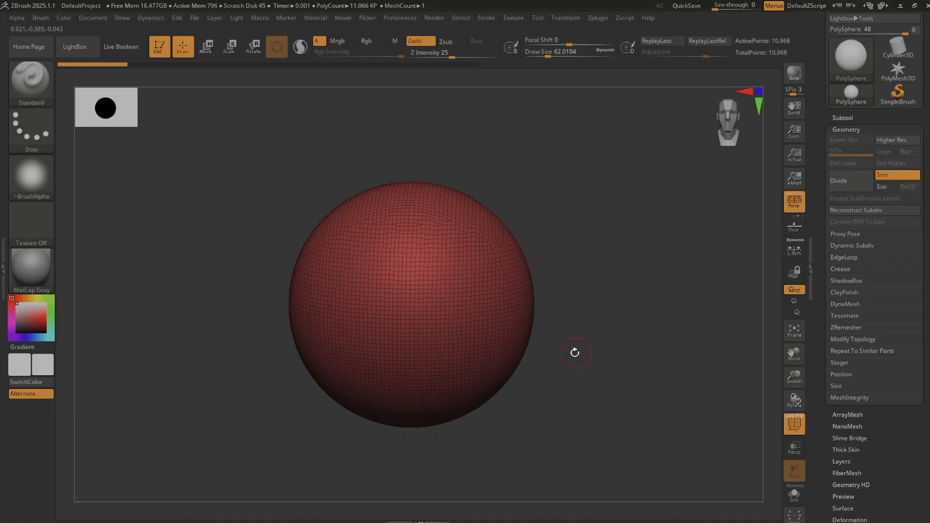
left_click(843, 306)
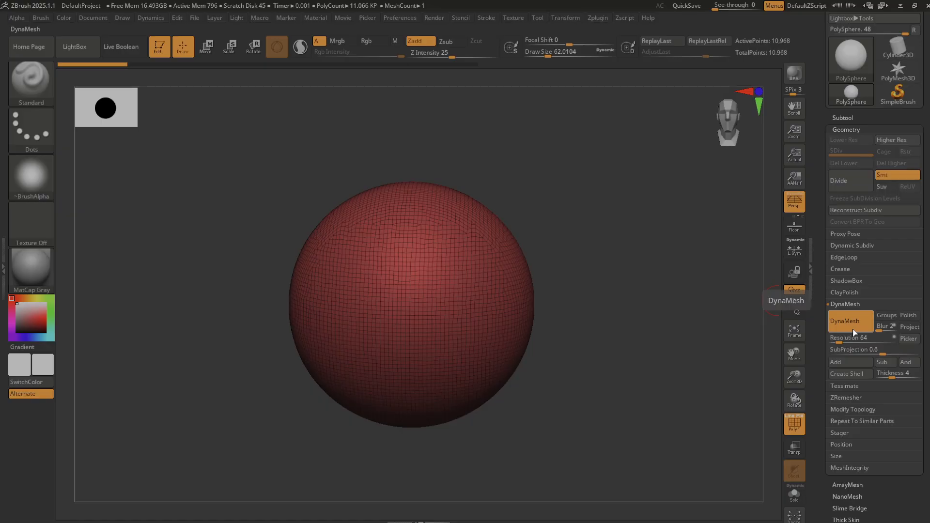
- Choose the SnakeHook brush, dismiss its mode note and activate Sculptris Pro mode
left_click(12, 86)
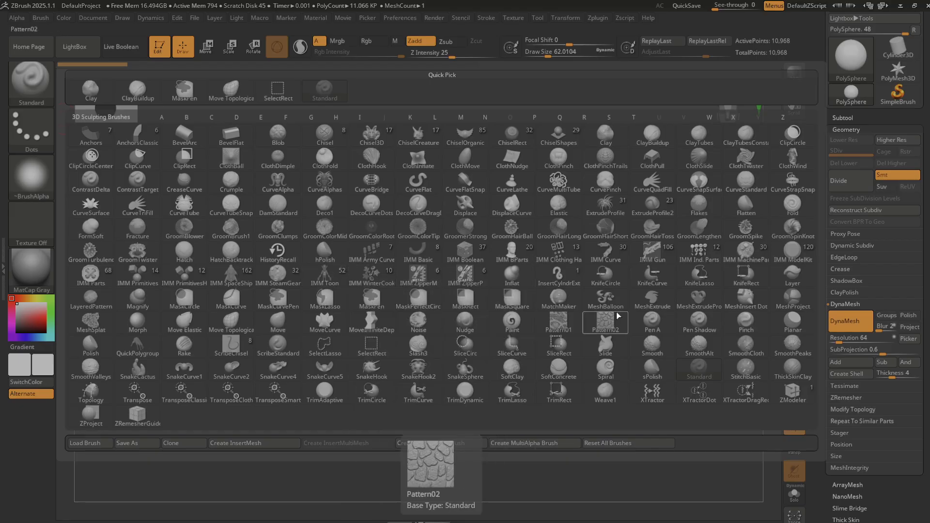
key("s")
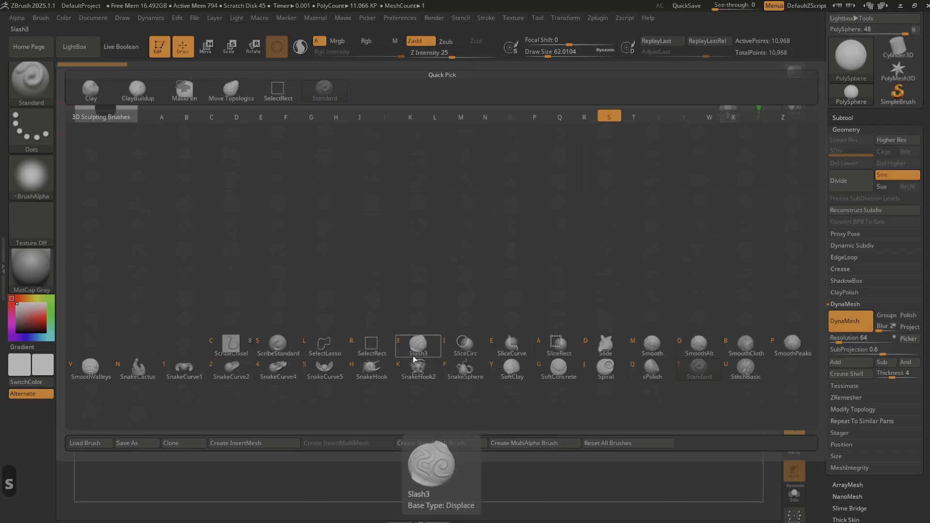
left_click(369, 369)
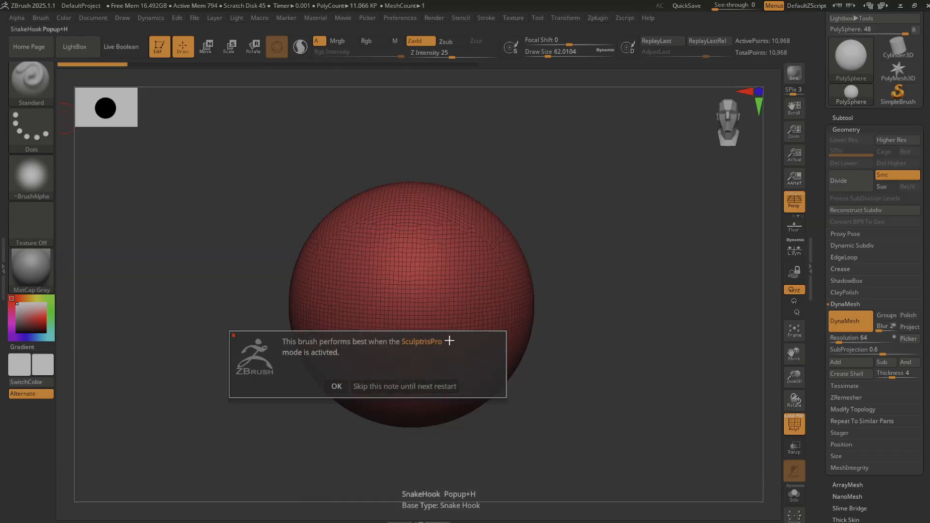
left_click(337, 386)
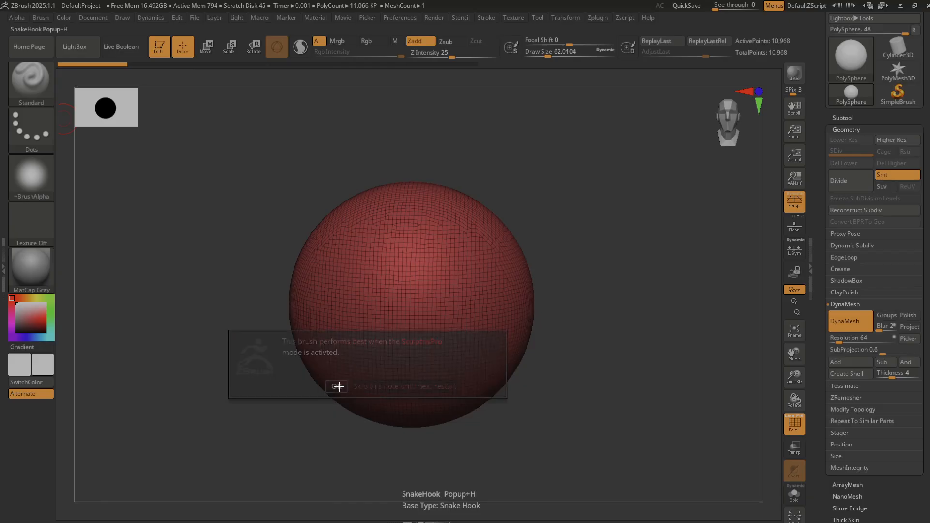
left_click(305, 55)
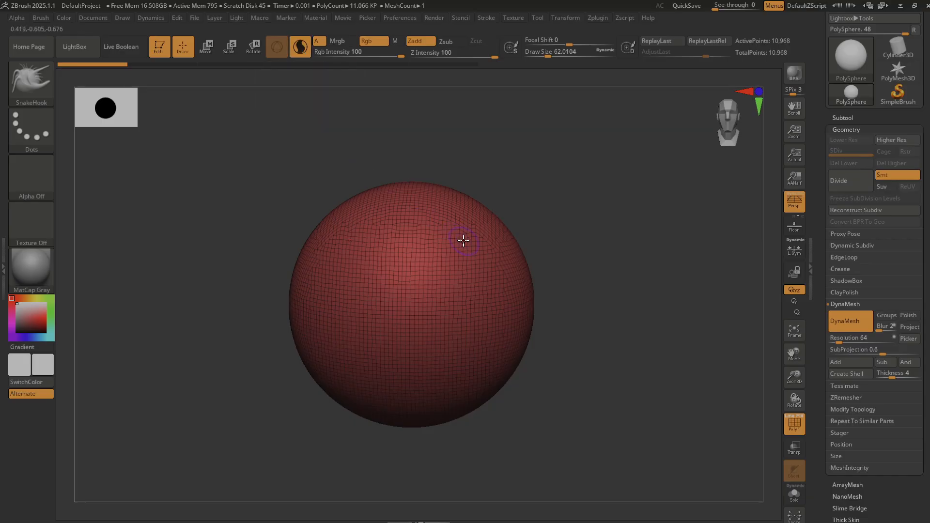
- Enlarge the brush to a draw size of about 207 and pull a pair of long wavy horns from the sphere's upper sides
key("s")
mouse_move(466, 246)
left_mouse_down()
mouse_move(492, 245)
mouse_move(498, 224)
mouse_move(575, 208)
mouse_move(615, 221)
mouse_move(654, 253)
mouse_move(708, 243)
mouse_move(722, 205)
mouse_move(754, 183)
left_mouse_up()
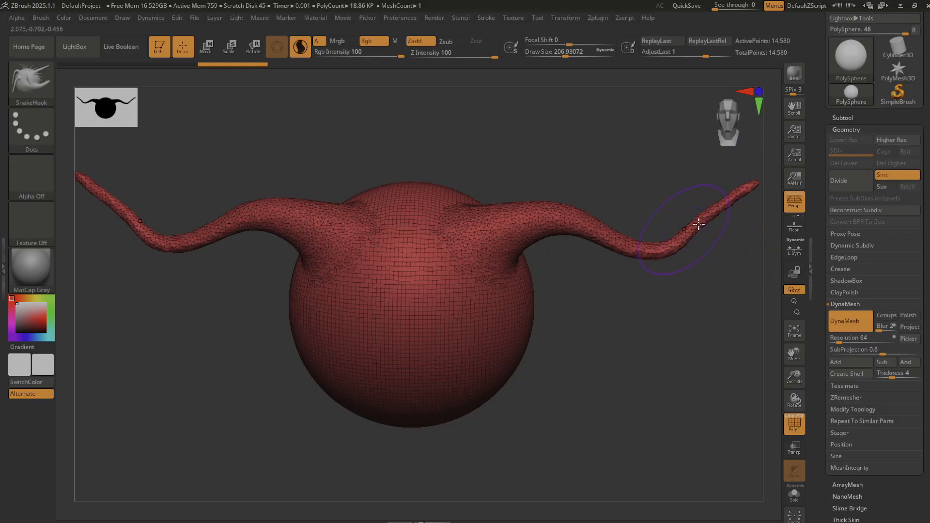
left_click_drag(580, 310, 569, 375)
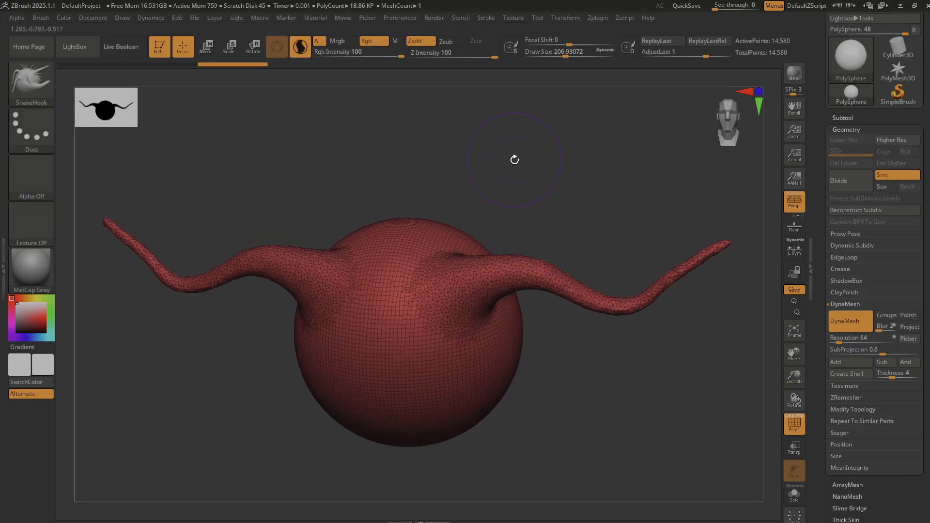
left_click_drag(513, 158, 515, 190)
left_click_drag(513, 347, 521, 322)
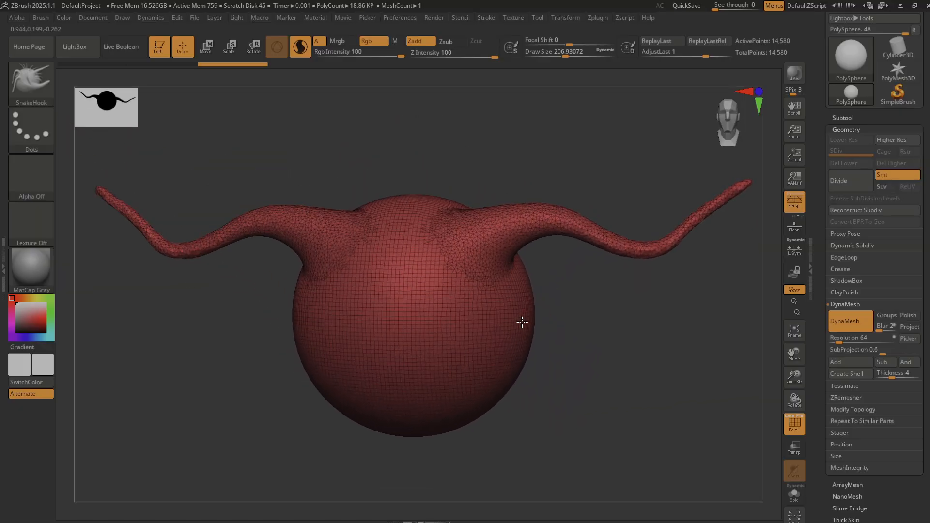
- Pull symmetrical legs from the sphere's underside, arms from its sides and two short bumps from its top
left_click_drag(635, 389, 627, 371, "shift")
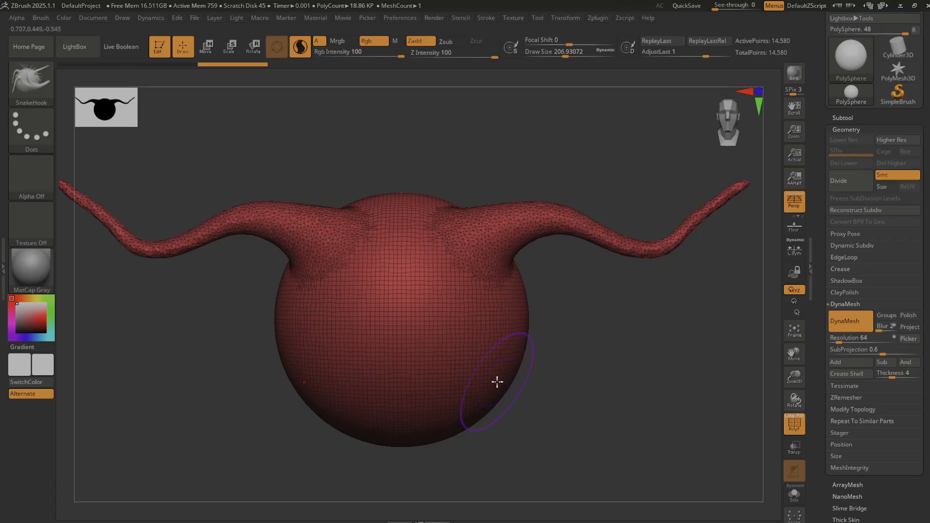
mouse_move(493, 380)
left_mouse_down()
mouse_move(522, 413)
mouse_move(536, 500)
left_mouse_up()
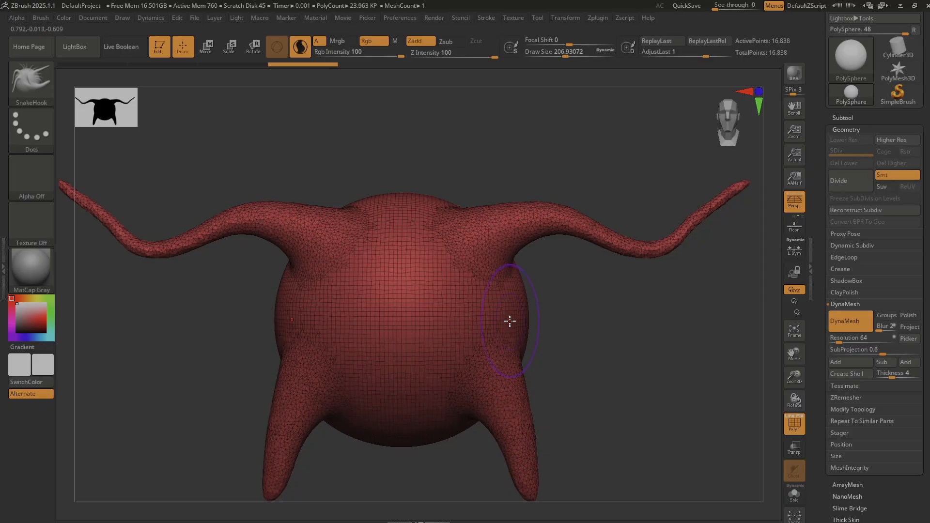
mouse_move(510, 320)
left_mouse_down()
mouse_move(550, 320)
mouse_move(590, 338)
mouse_move(608, 315)
mouse_move(639, 311)
mouse_move(664, 322)
left_mouse_up()
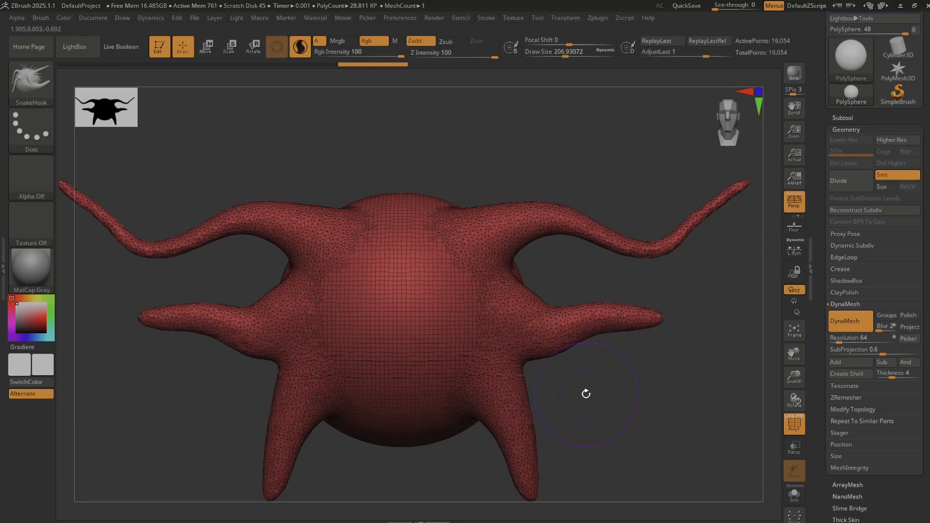
left_click_drag(425, 210, 447, 170)
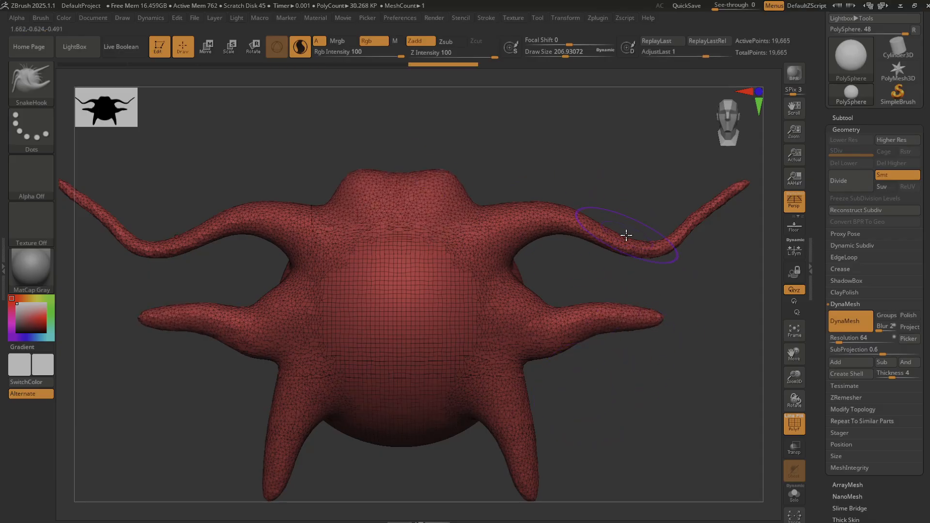
- Switch to the Inflat brush and thicken the long horns along their length and the side arms towards rounded ends
key("b")
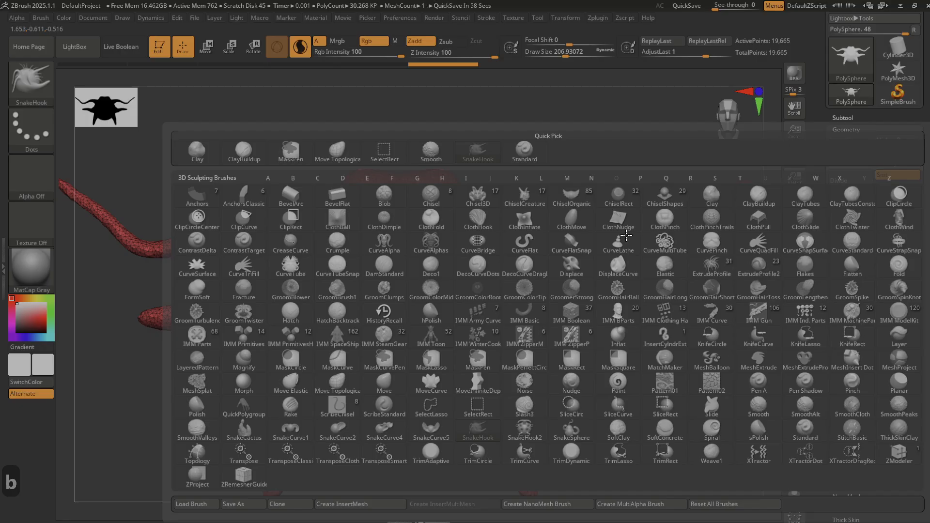
key("i")
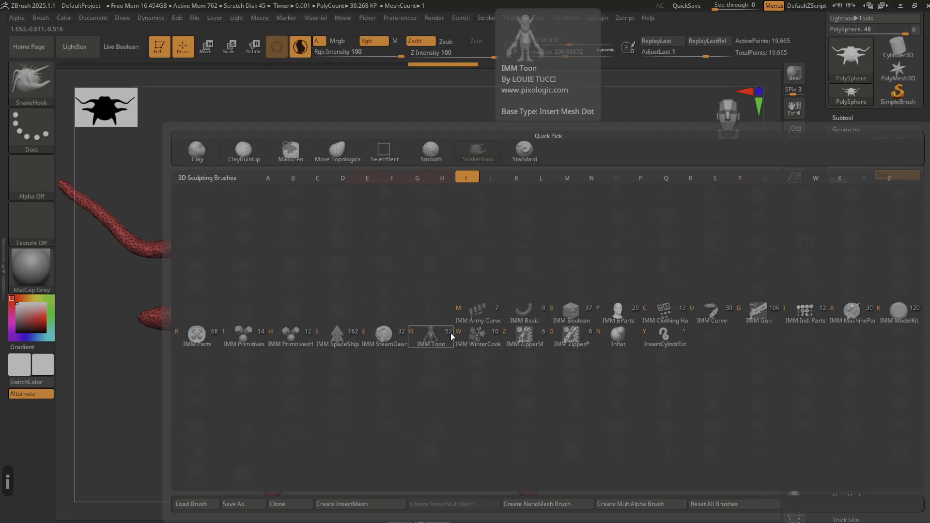
left_click(619, 334)
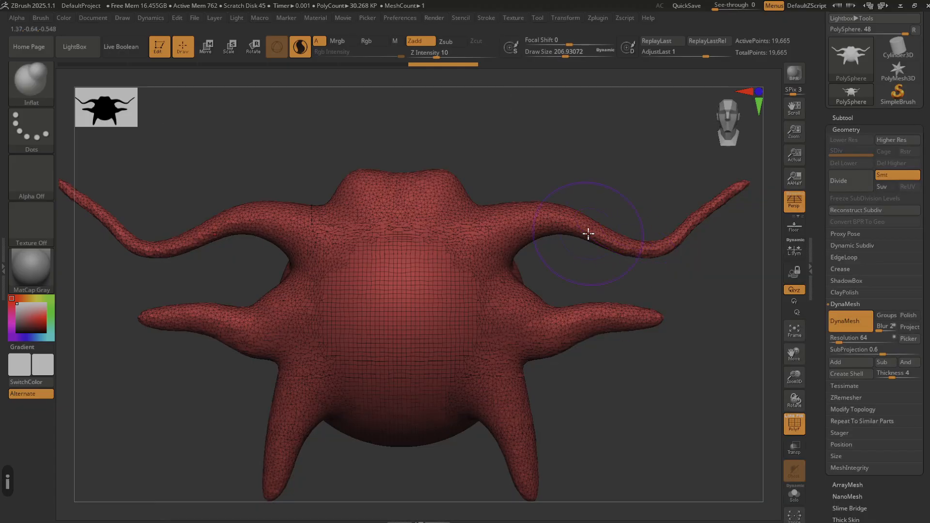
mouse_move(588, 233)
left_mouse_down()
mouse_move(635, 245)
mouse_move(698, 232)
mouse_move(735, 197)
left_mouse_up()
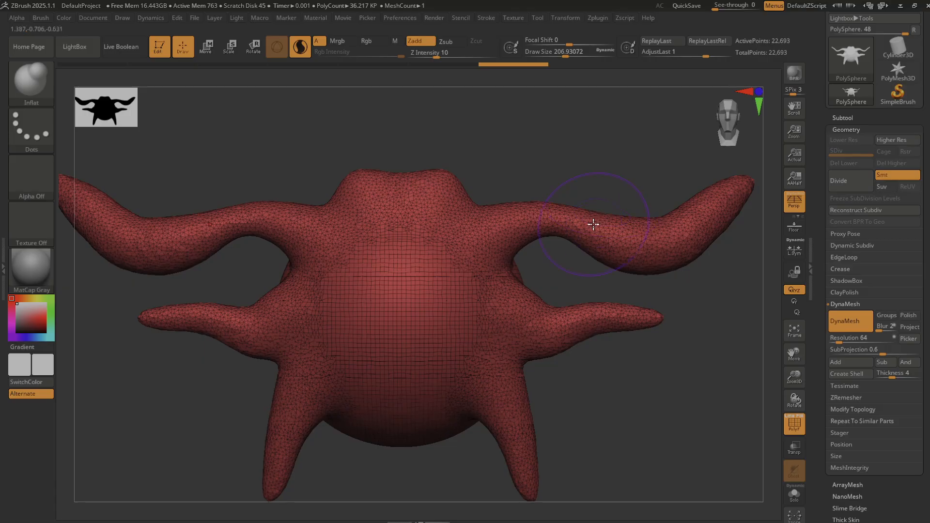
left_click_drag(591, 223, 478, 224)
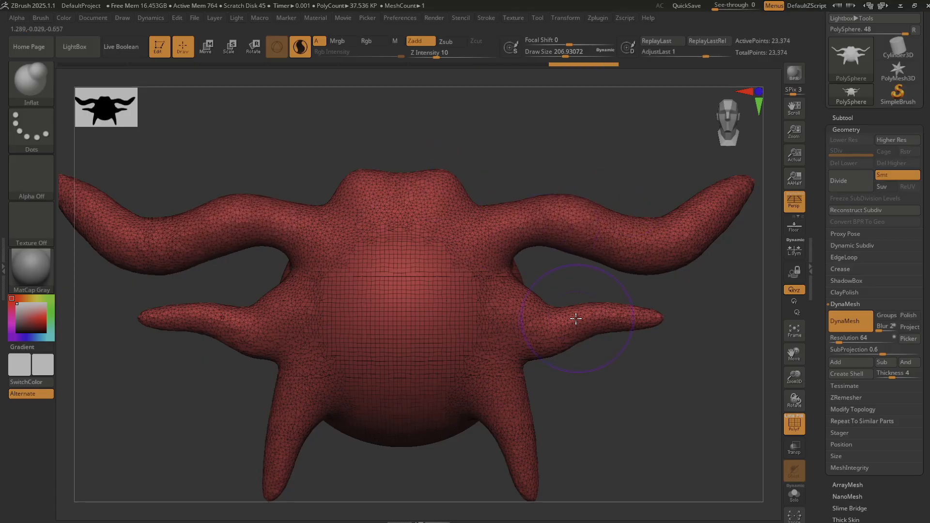
mouse_move(577, 322)
left_mouse_down()
mouse_move(619, 322)
mouse_move(629, 336)
mouse_move(667, 326)
left_mouse_up()
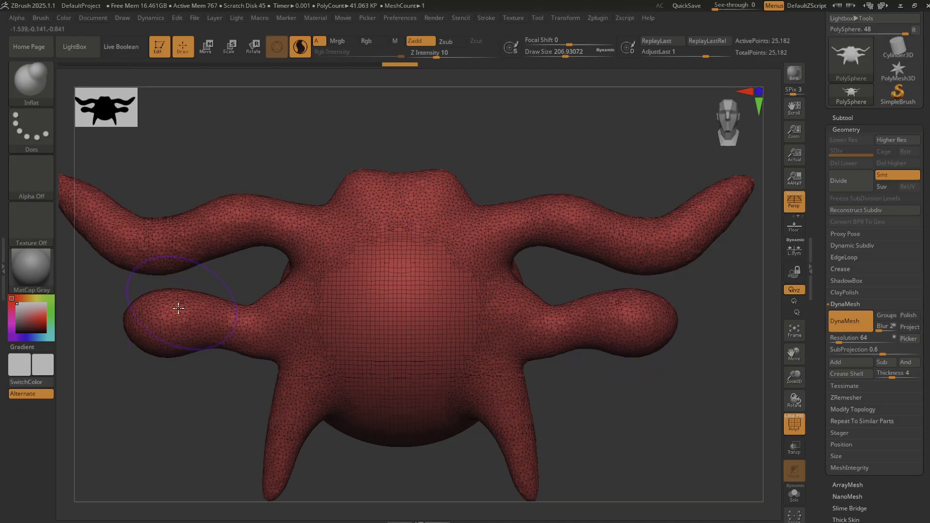
- Examine the model's surface without the wireframe from several angles and distances, and restore the wireframe display
mouse_move(646, 395)
left_mouse_down()
mouse_move(579, 388)
mouse_move(641, 407)
left_mouse_up()
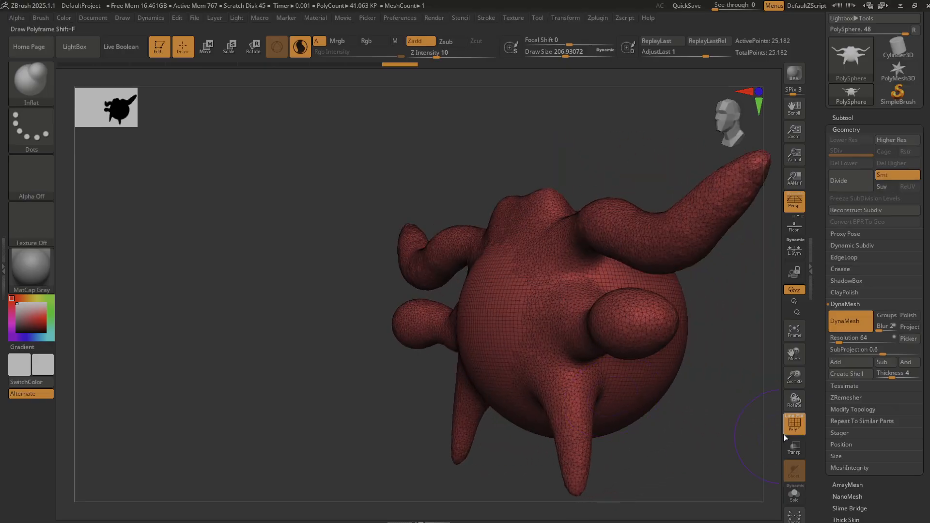
left_click_drag(234, 392, 260, 394, "shift")
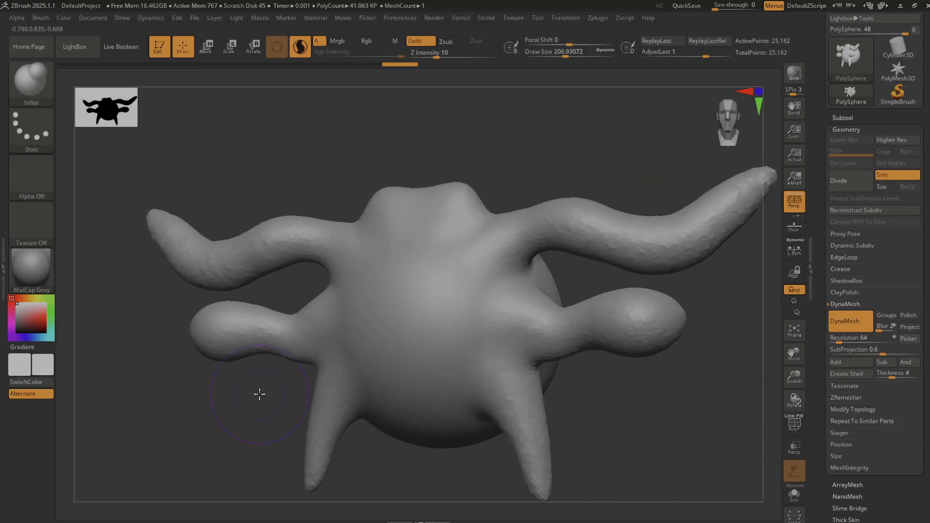
mouse_move(591, 425)
left_mouse_down()
mouse_move(585, 391)
mouse_move(597, 390)
mouse_move(589, 399)
mouse_move(602, 401)
mouse_move(603, 413)
left_mouse_up()
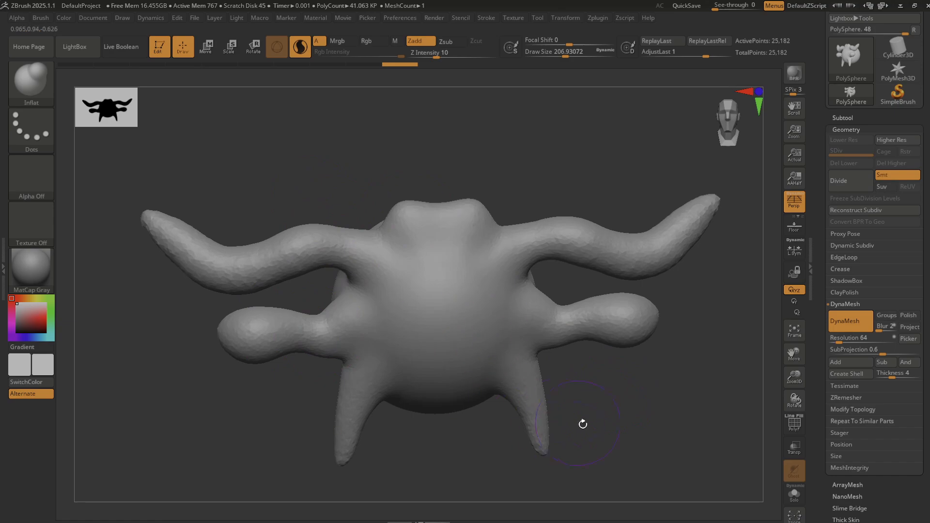
left_click_drag(583, 424, 581, 389, "alt")
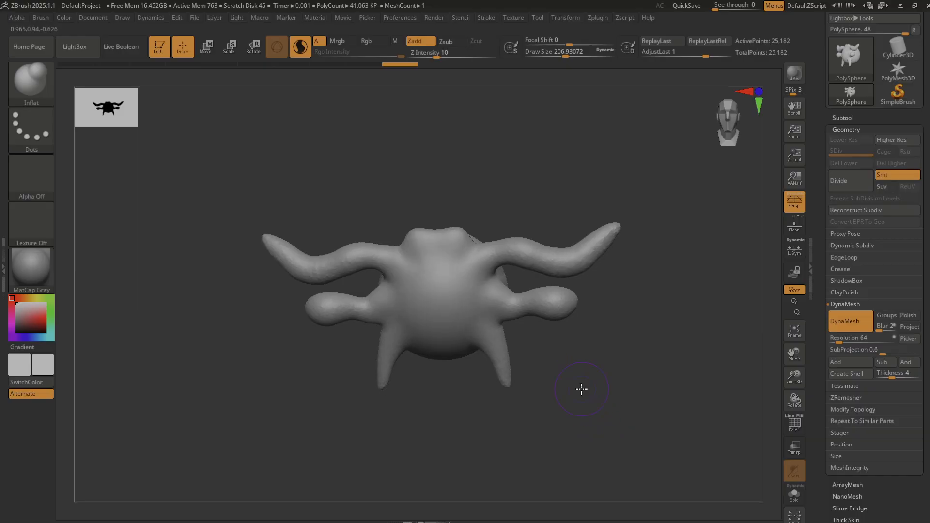
left_click_drag(572, 351, 584, 351, "alt")
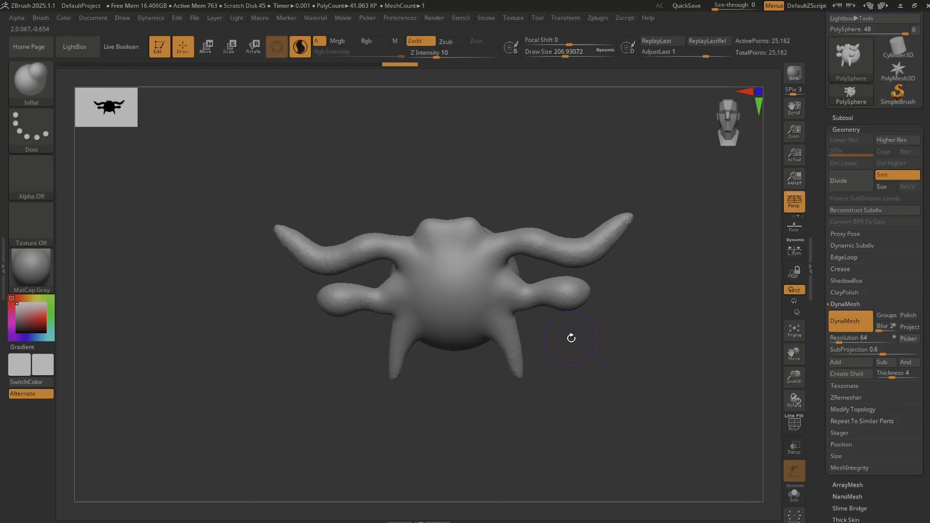
left_click_drag(574, 349, 663, 368, "alt")
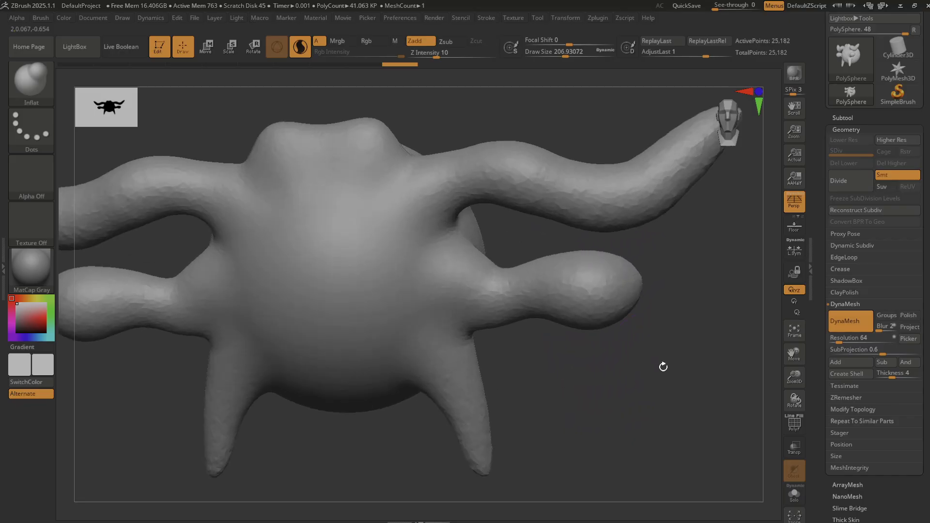
left_click(794, 423)
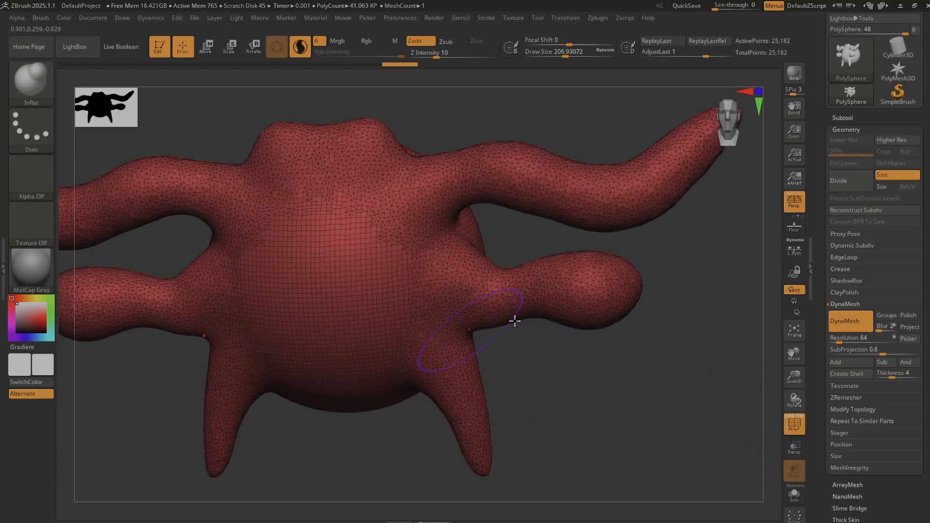
- Inflate the underside of the rounded arm ends and pull tapered tips outward from them with the SnakeHook brush
left_click_drag(622, 304, 640, 336)
key("b")
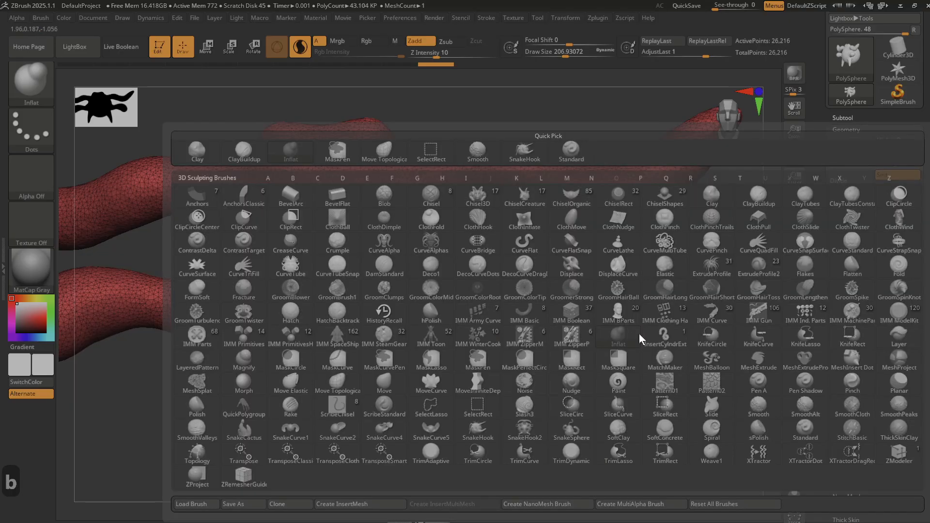
key("s")
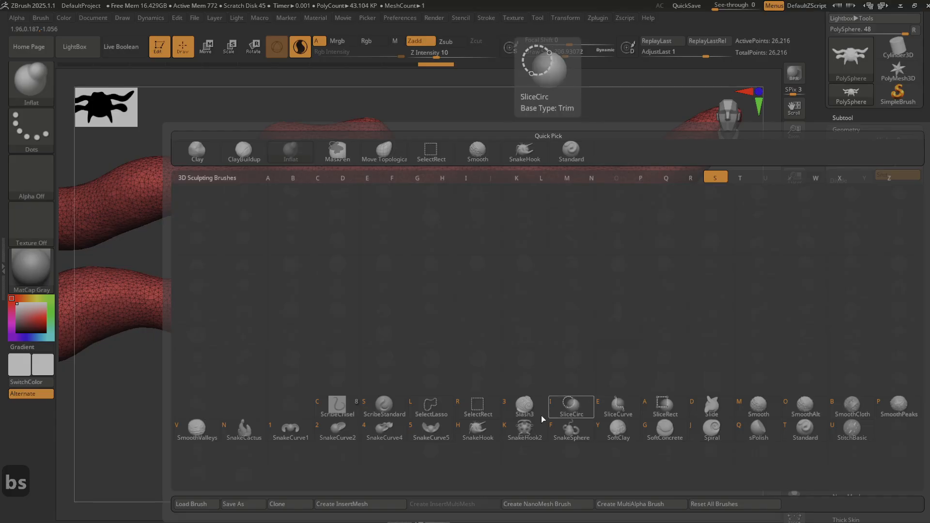
left_click(478, 428)
mouse_move(623, 296)
left_mouse_down()
mouse_move(707, 247)
mouse_move(731, 254)
mouse_move(725, 261)
left_mouse_up()
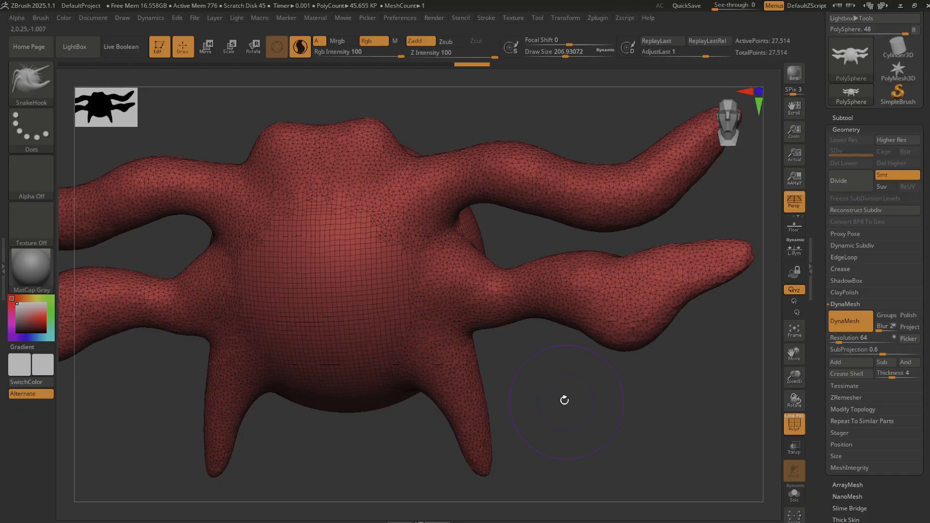
- Remesh the model with DynaMesh at resolution 64, and pull two small horns and a raised crown from its top
left_click_drag(557, 390, 623, 435, "ctrl")
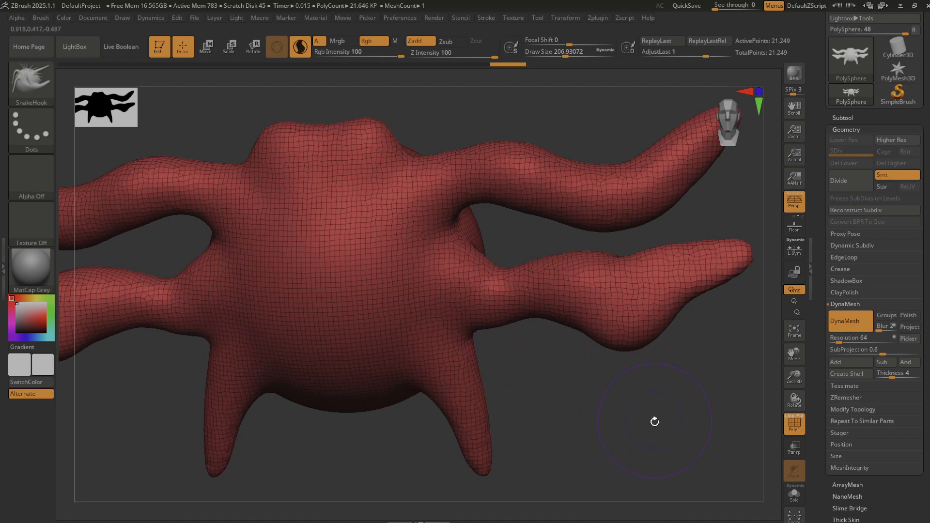
mouse_move(655, 422)
left_mouse_down("alt")
mouse_move(623, 388)
mouse_move(610, 411)
mouse_move(633, 401)
mouse_move(553, 401)
mouse_move(629, 404)
mouse_move(612, 365)
mouse_move(619, 376)
left_mouse_up("alt")
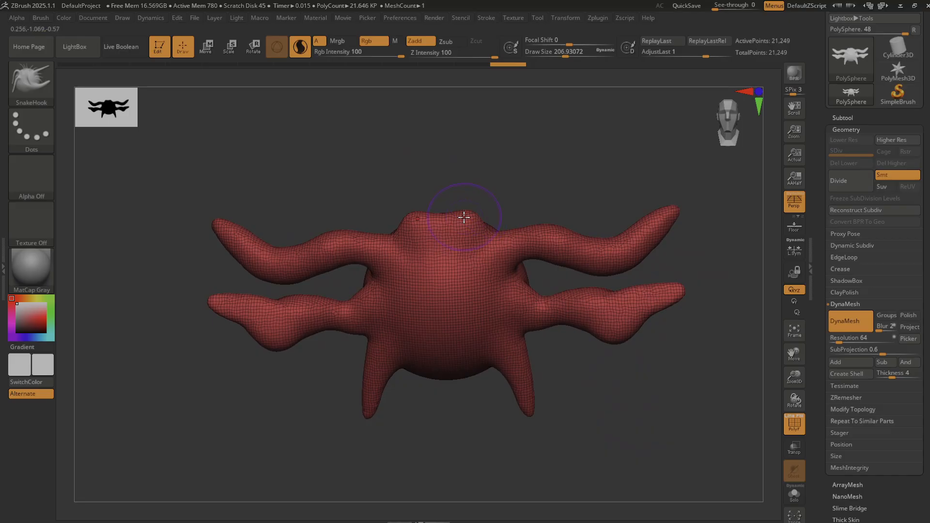
mouse_move(464, 218)
left_mouse_down()
mouse_move(478, 183)
mouse_move(502, 172)
left_mouse_up()
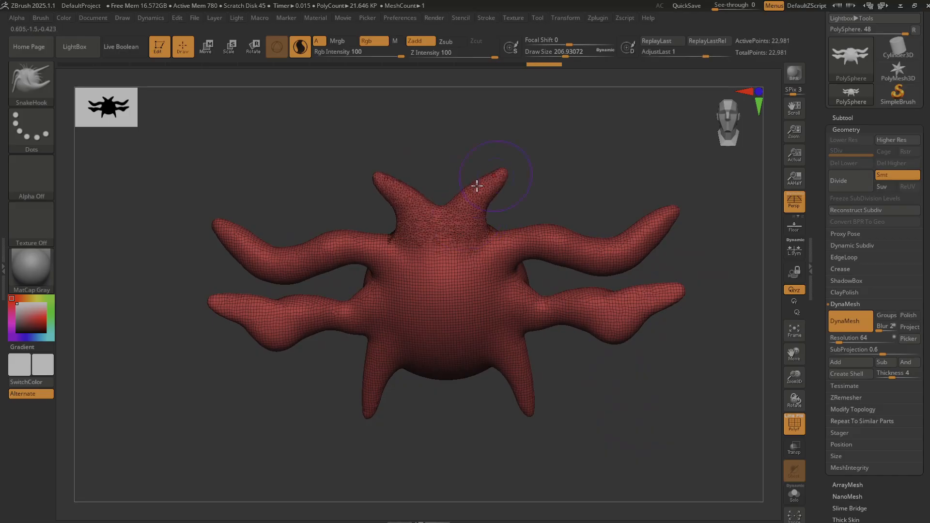
mouse_move(439, 207)
left_mouse_down()
mouse_move(442, 183)
mouse_move(410, 181)
left_mouse_up()
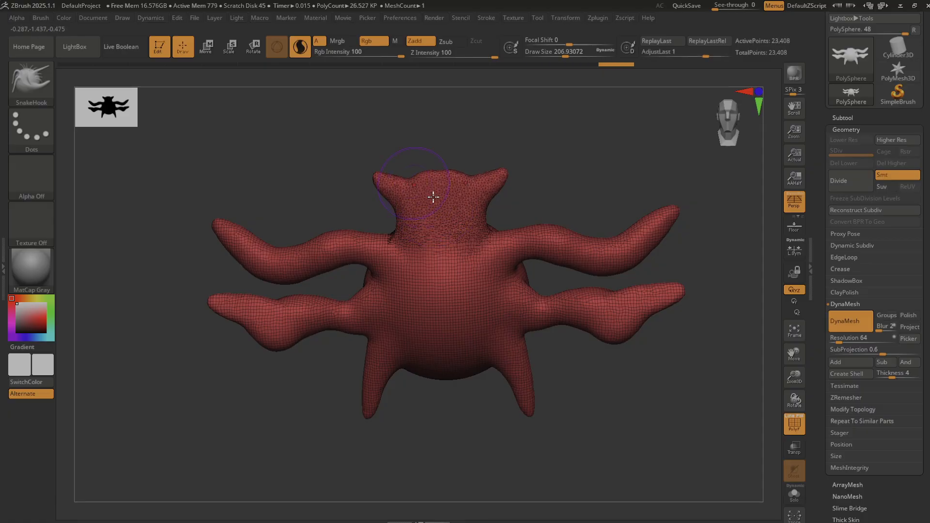
mouse_move(586, 210)
left_mouse_down("alt")
mouse_move(596, 206)
mouse_move(558, 216)
left_mouse_up("alt")
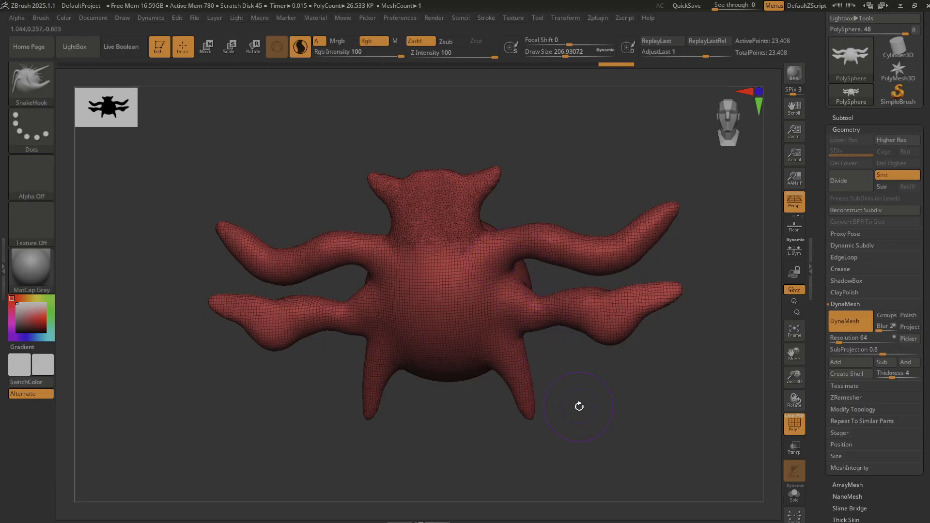
left_click_drag(579, 406, 595, 386)
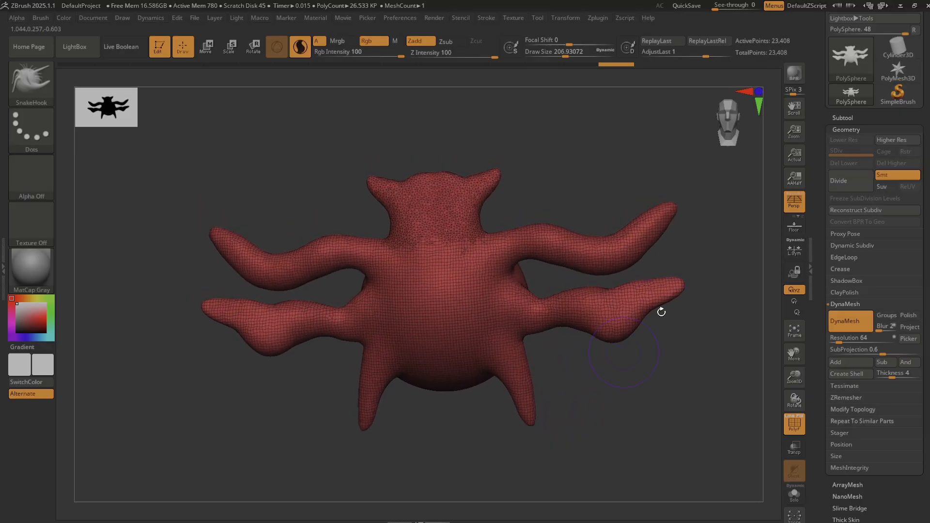